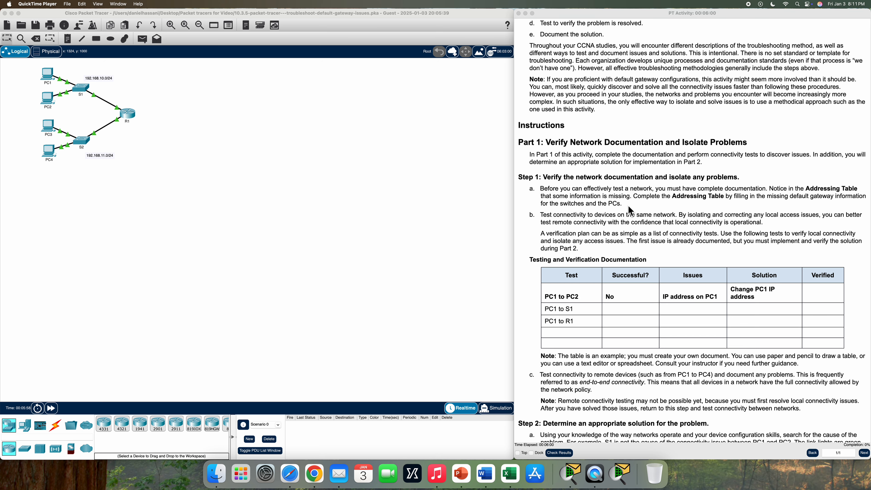
Review the Addressing Table, comparing R1's G0/0 and G0/1 interface addresses with the two networks in the topology.
scroll(629, 205, up, 10)
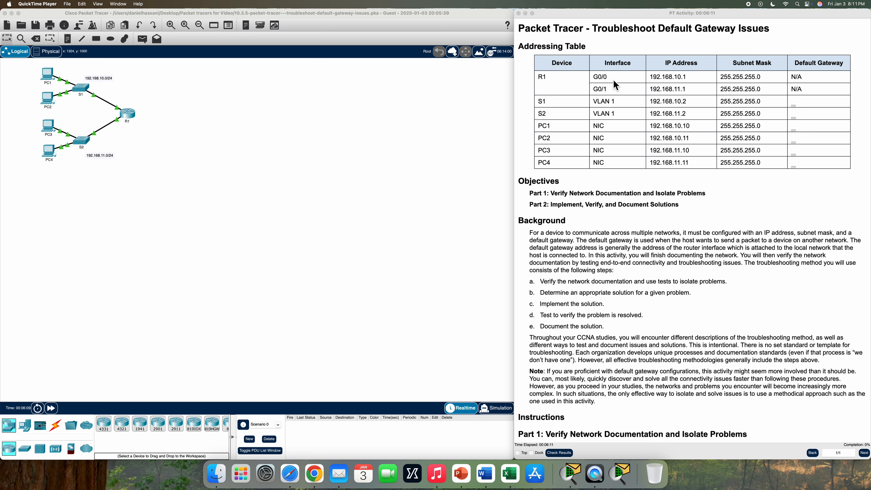
click(638, 82)
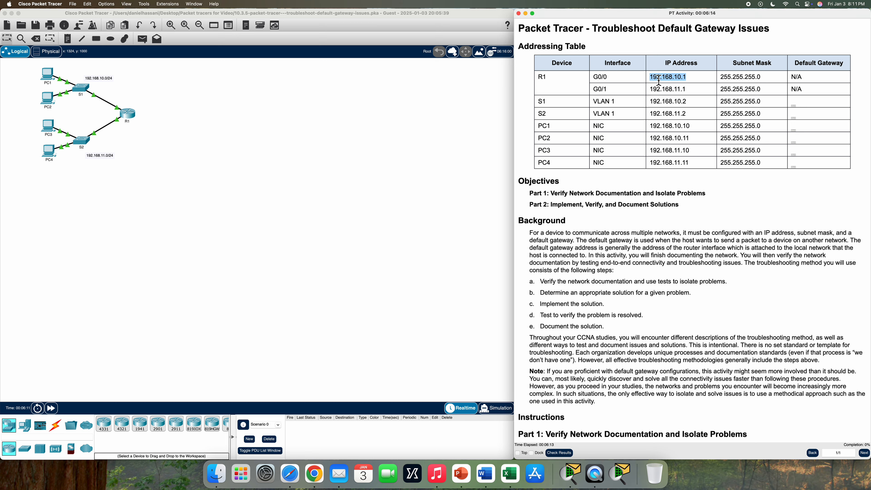
drag(650, 79, 686, 78)
drag(688, 77, 648, 81)
click(613, 90)
drag(615, 90, 592, 89)
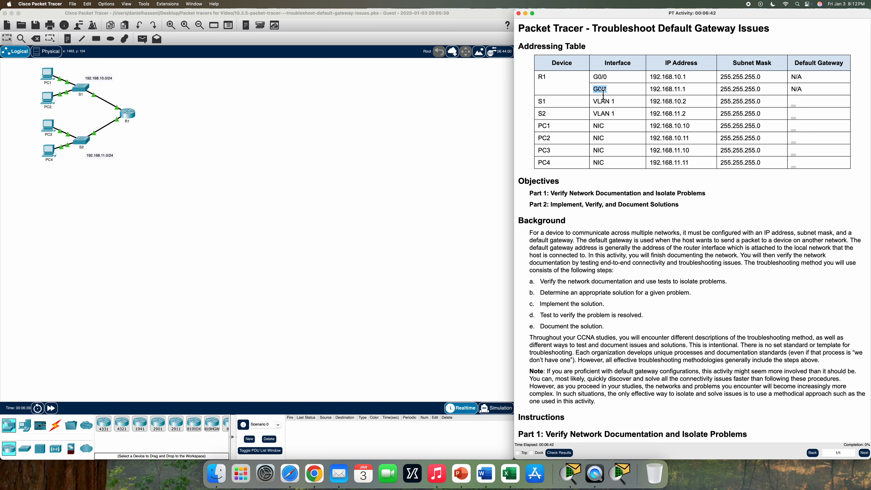
drag(653, 89, 681, 92)
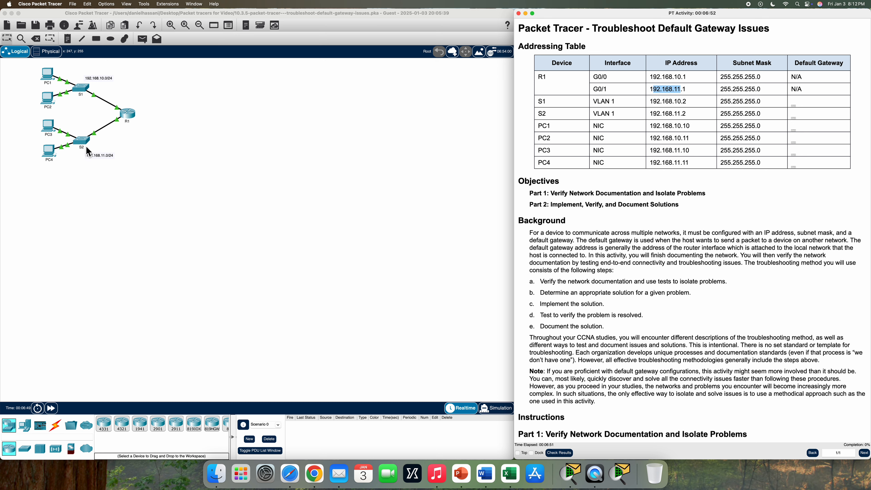
drag(693, 91, 650, 92)
click(658, 81)
drag(649, 76, 691, 77)
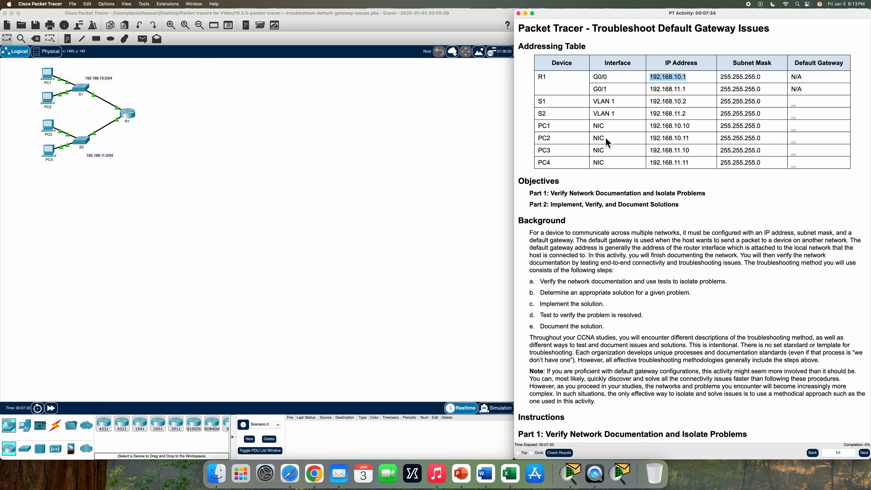
Read the Part 1 instructions and the Testing and Verification Documentation table, and return to the Addressing Table.
scroll(661, 192, down, 10)
scroll(648, 207, down, 4)
scroll(648, 207, down, 2)
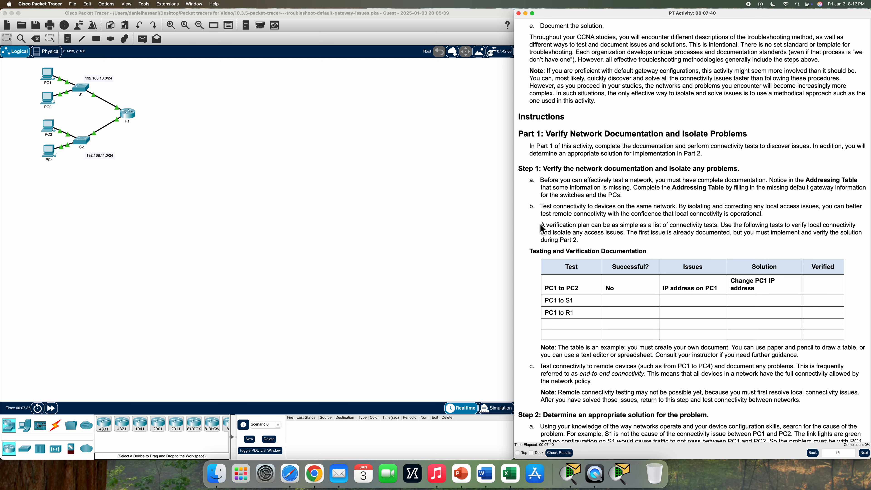
scroll(542, 228, down, 3)
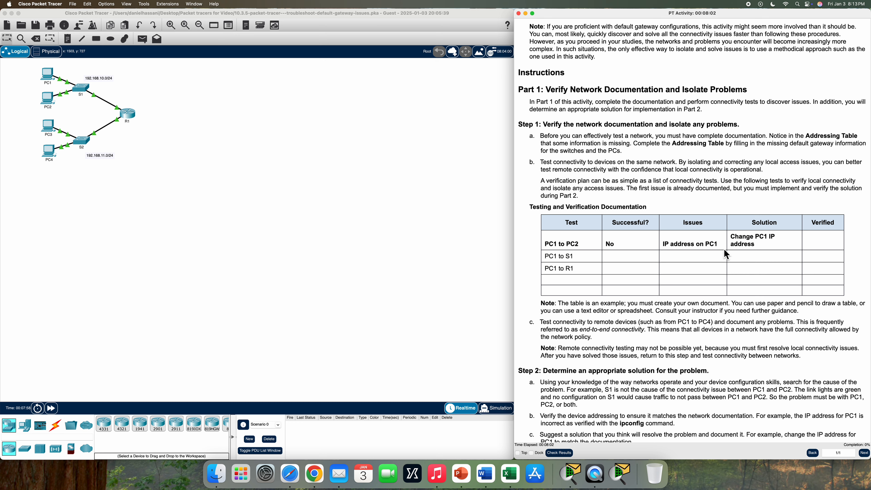
scroll(771, 165, up, 10)
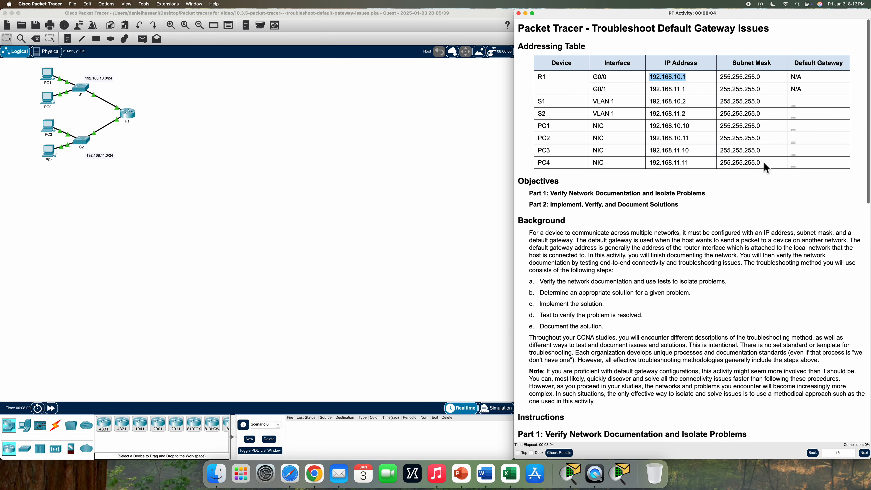
Set PC1's static IPv4 address to 192.168.10.10 as listed in the Addressing Table and close its configuration window.
click(51, 83)
drag(525, 141, 434, 39)
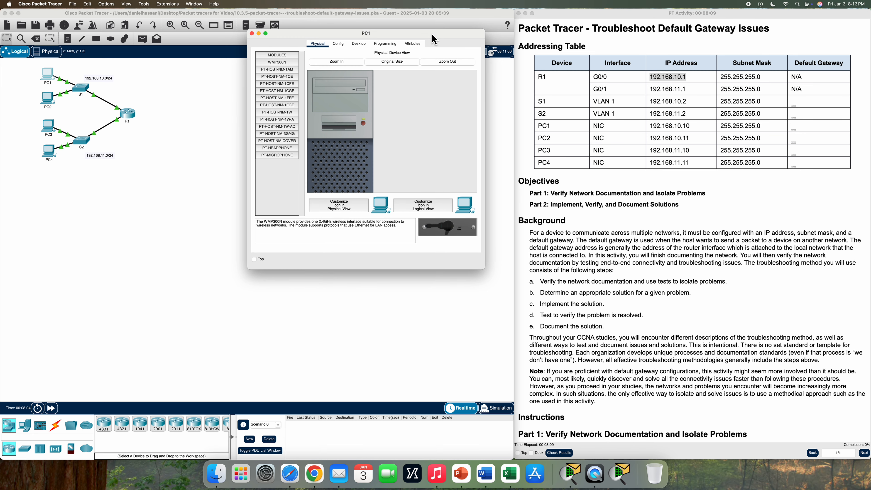
click(363, 49)
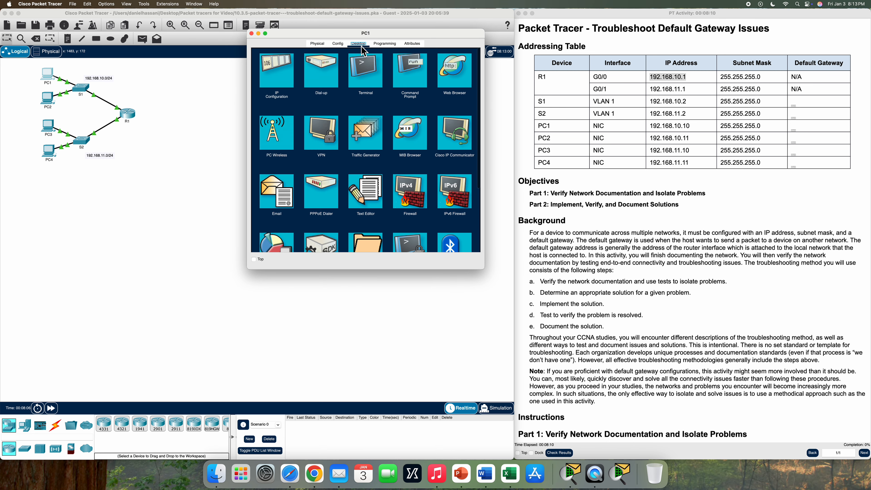
click(290, 81)
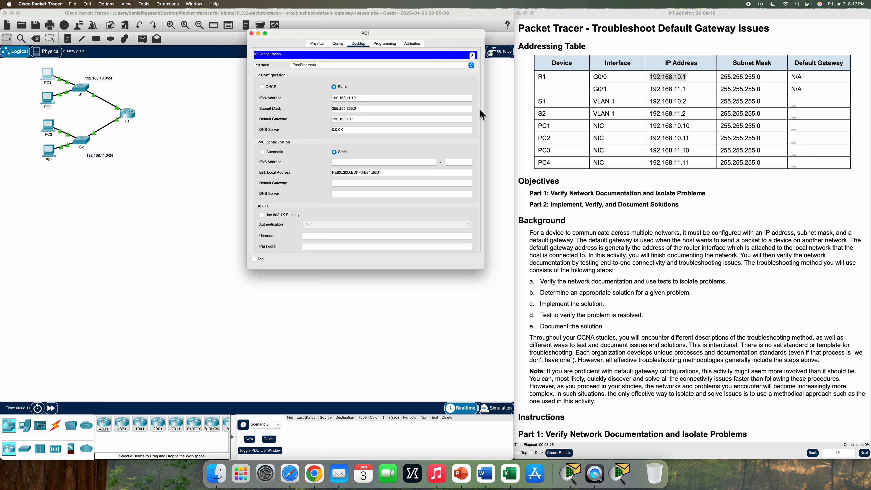
click(615, 122)
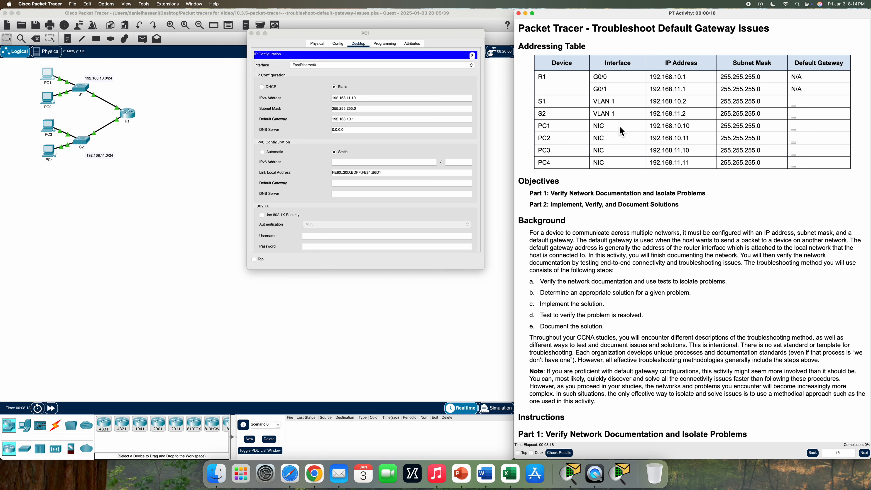
drag(654, 128, 795, 132)
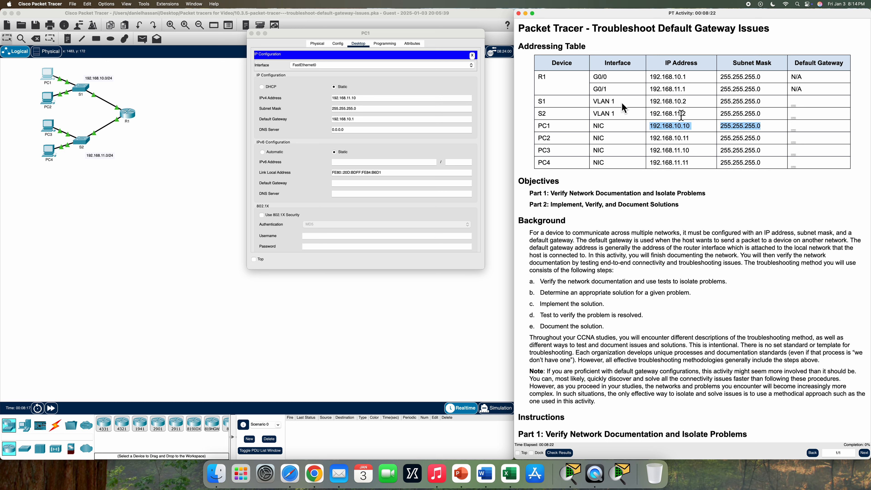
click(352, 99)
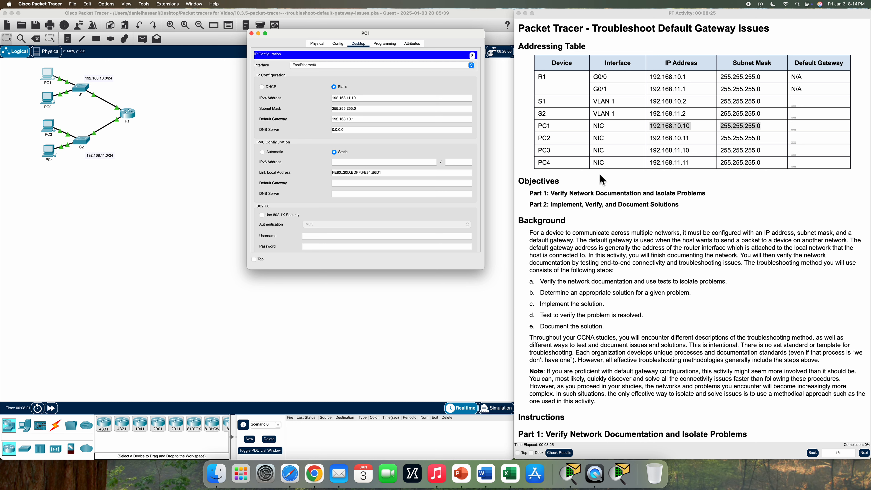
key(BackSpace)
click(253, 34)
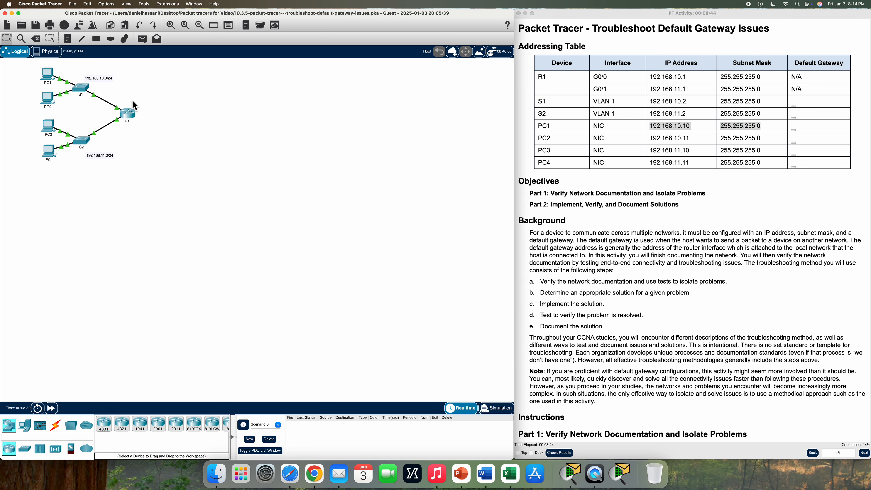
Test local connectivity from PC1's Command Prompt by pinging PC2 at 192.168.10.11 and R1 at 192.168.10.1.
click(48, 75)
drag(528, 143, 456, 35)
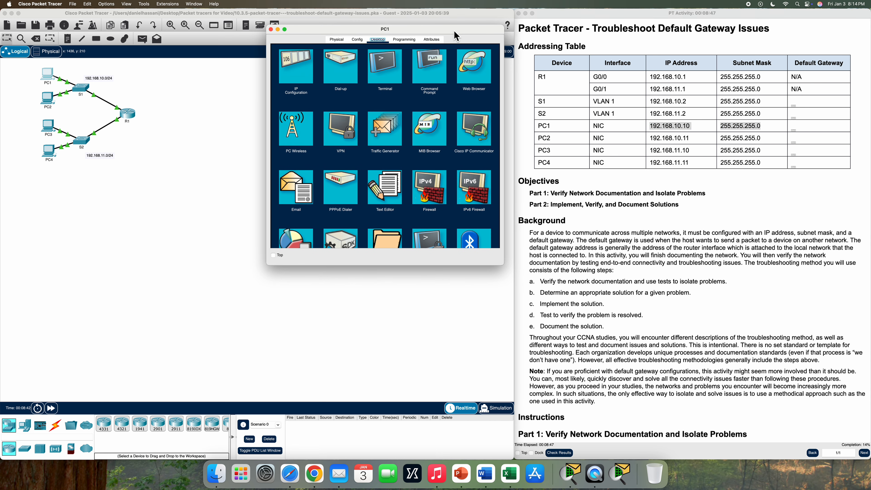
click(428, 78)
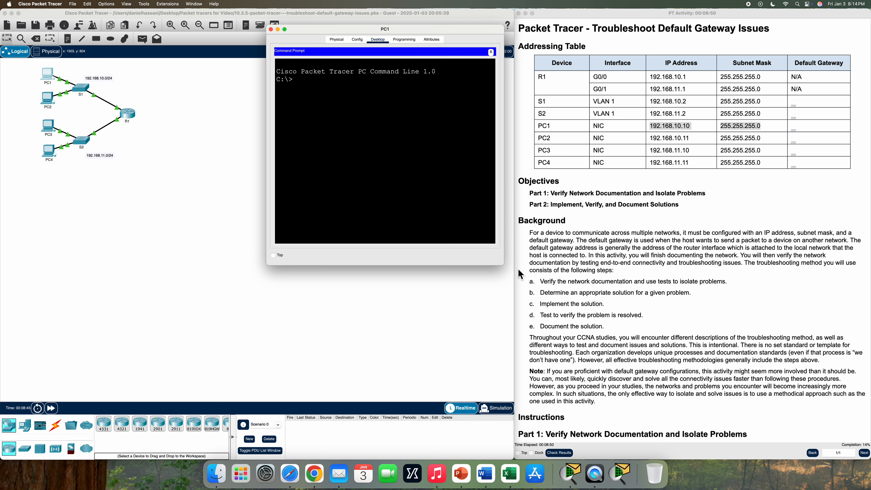
text(ping 192.168.10.11)
key(Return)
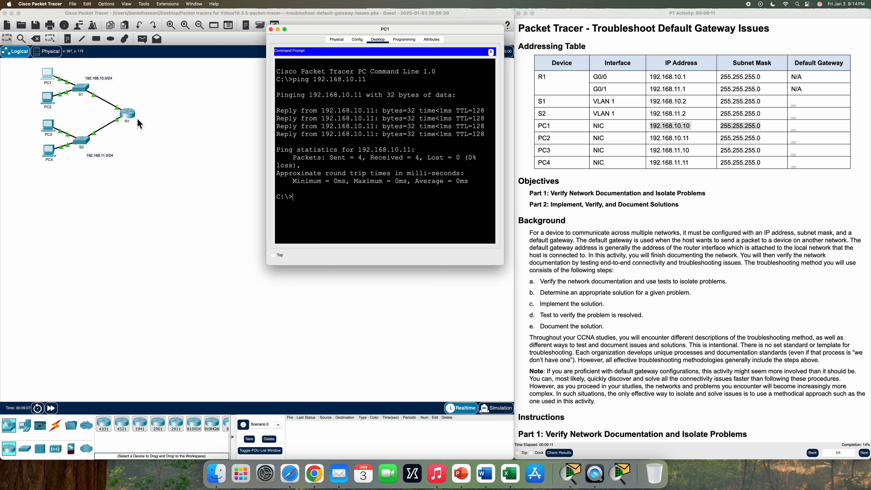
text(ping 1)
text(92.168.10.1)
key(Return)
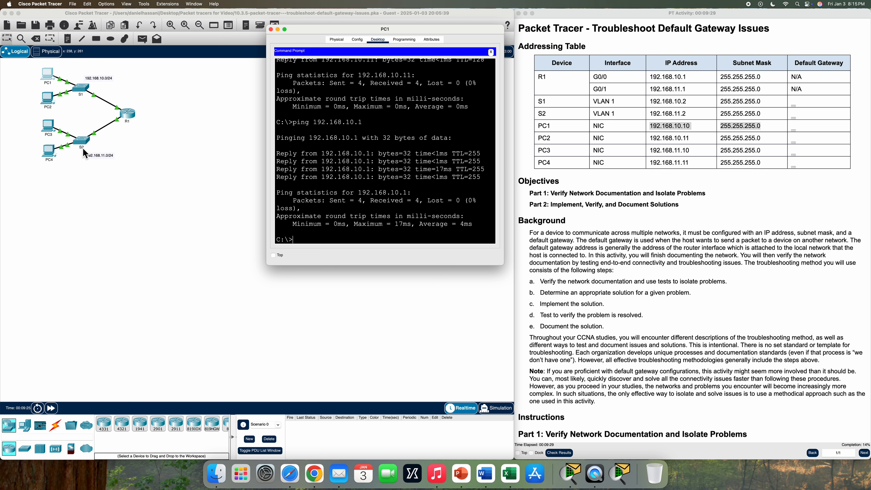
Test remote connectivity by pinging switch S2 at 192.168.11.2 from PC1, and close the PC1 window.
text(ping 192.168.11.2)
key(Return)
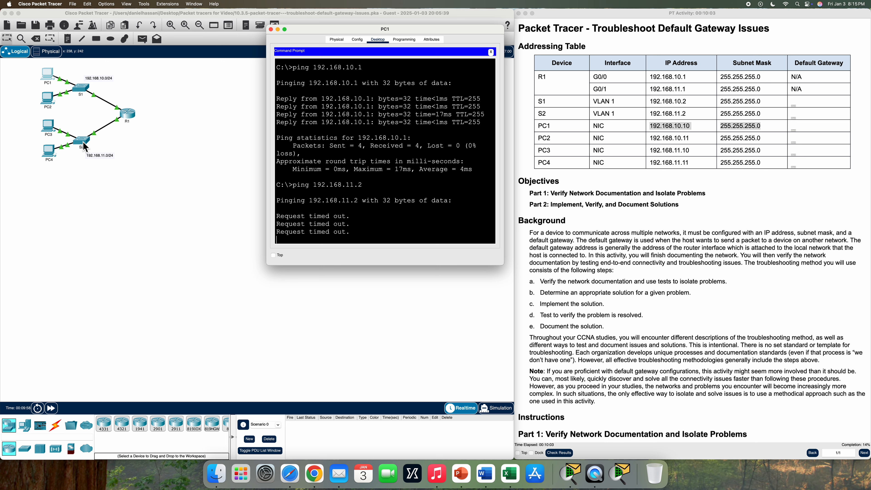
click(270, 30)
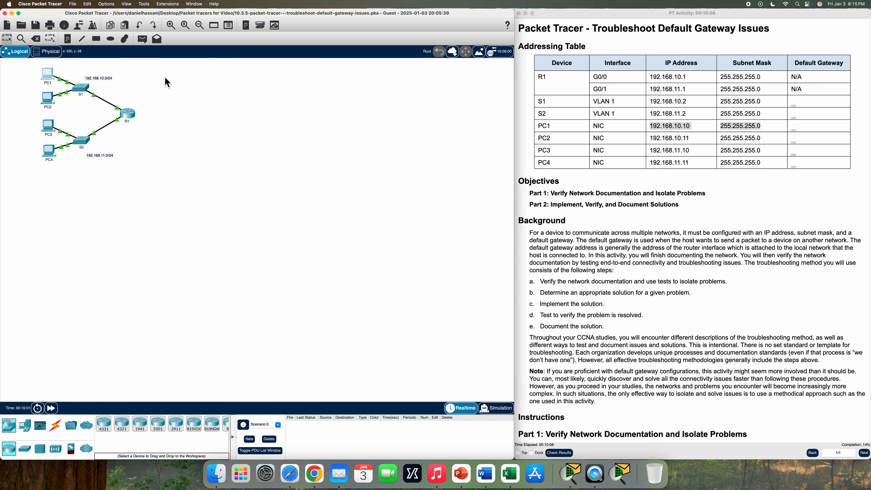
Open the command-line interface of switch S2 and enter privileged EXEC mode with enable.
click(83, 146)
drag(522, 139, 450, 24)
click(398, 31)
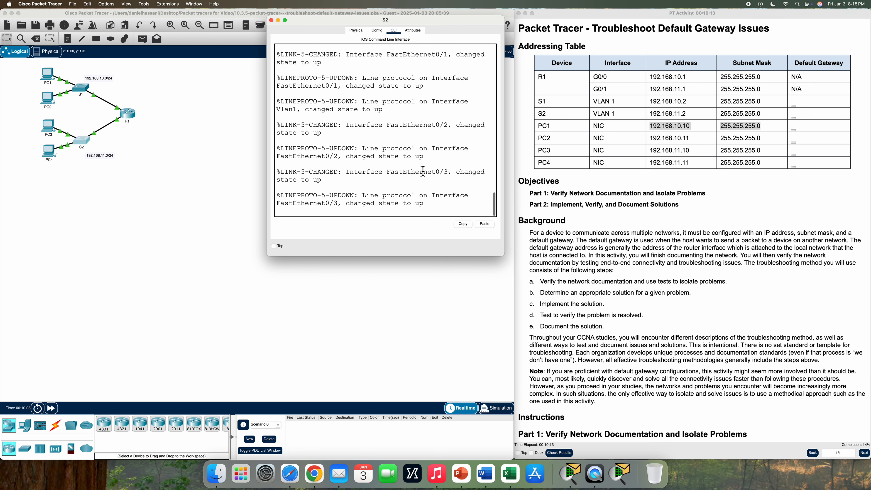
key(Return)
text(enable)
key(Return)
Display S2's running configuration with sh run and examine the Vlan1 address and default-gateway lines through to the end.
text(sh run)
key(Return)
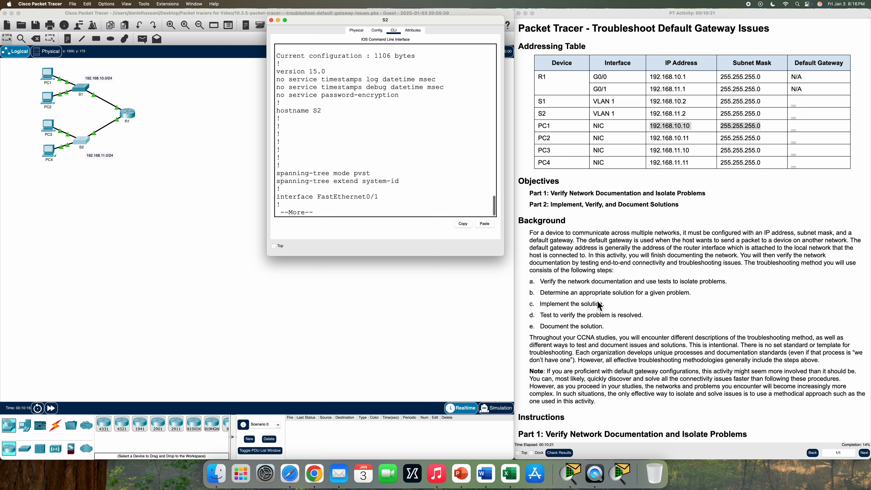
key(space)
key(space)
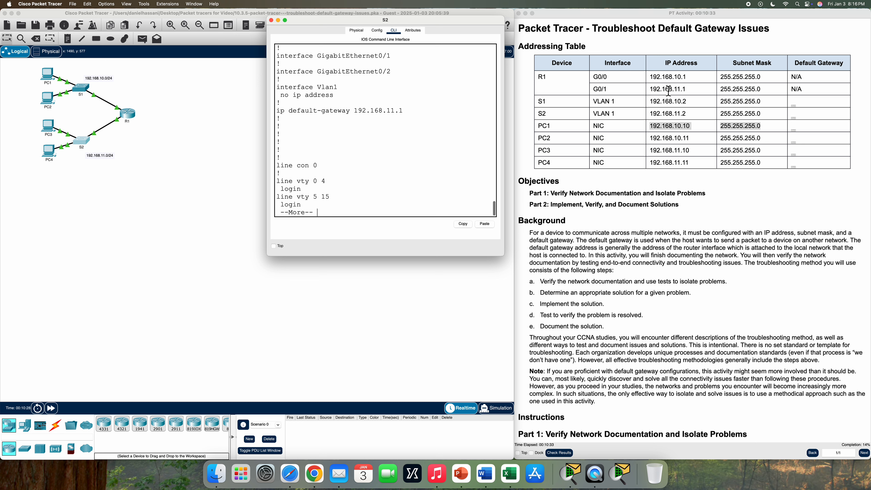
drag(345, 98, 275, 94)
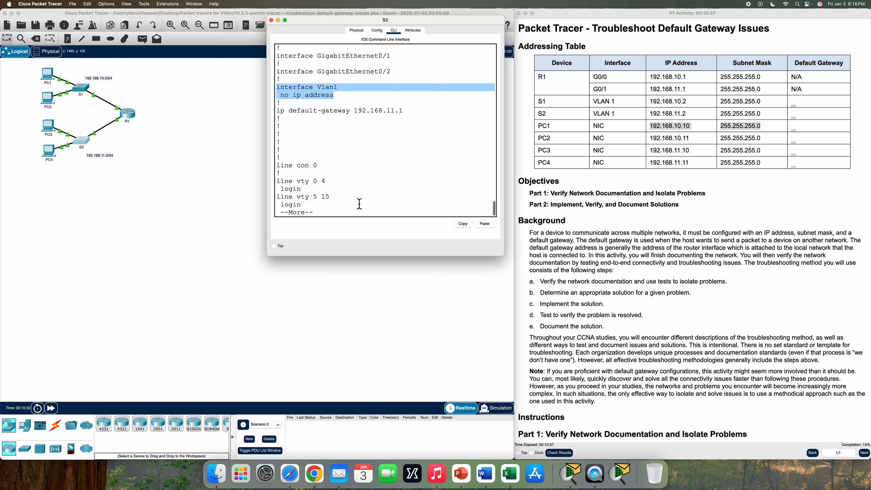
click(342, 209)
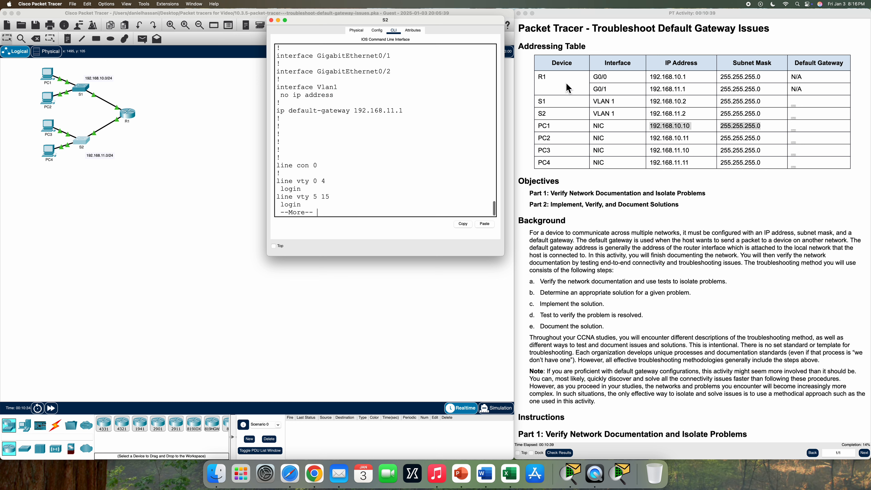
key(space)
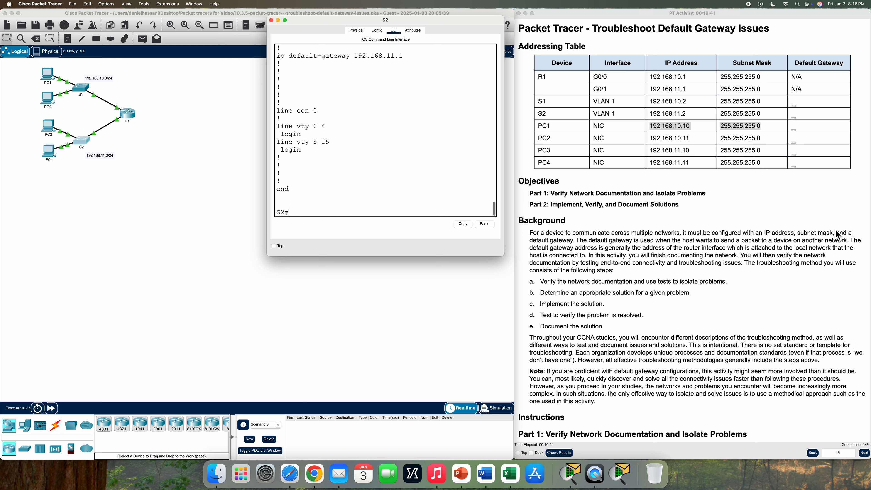
Enter global configuration mode on S2 with config t and open interface configuration for vlan 1.
key(BackSpace)
text(config t)
key(Return)
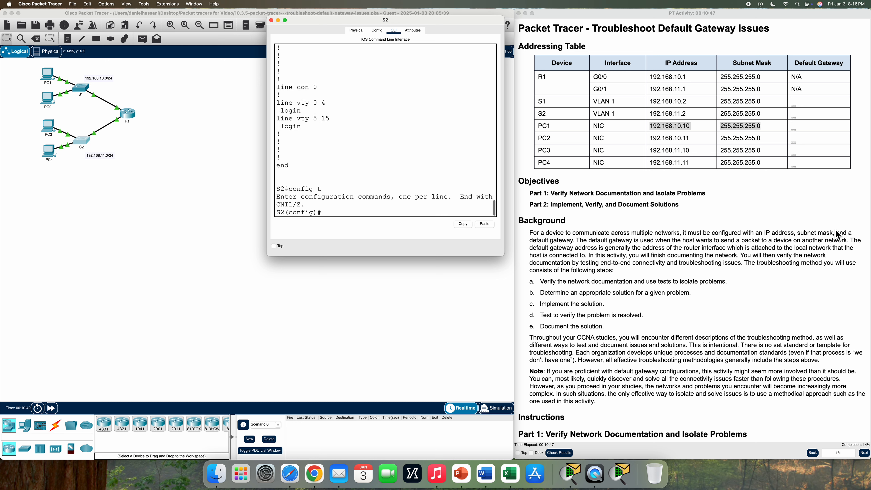
text(ip addr)
key(BackSpace)
key(BackSpace)
key(BackSpace)
key(BackSpace)
key(BackSpace)
key(BackSpace)
text(interface vcl)
key(BackSpace)
key(BackSpace)
text(lan 1)
key(Return)
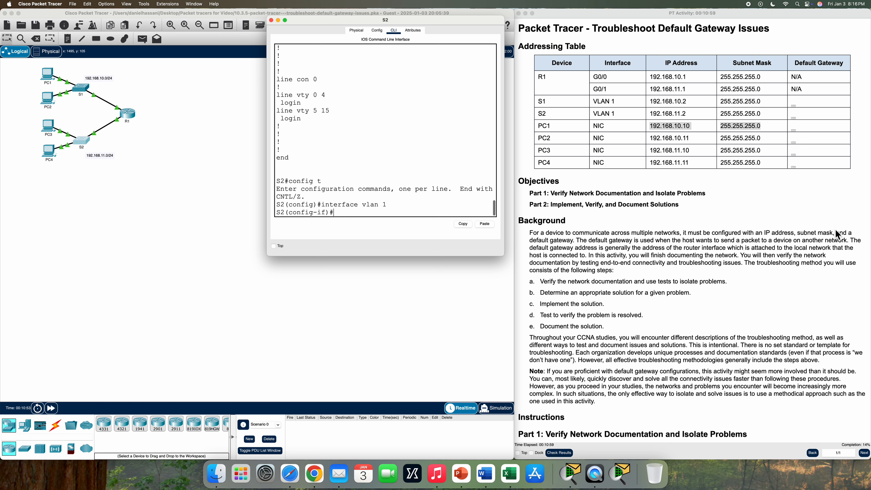
Assign S2's VLAN 1 interface the IP address 192.168.11.2 with subnet mask 255.255.255.0, following the Addressing Table.
text(ip address)
click(653, 113)
drag(653, 113, 761, 114)
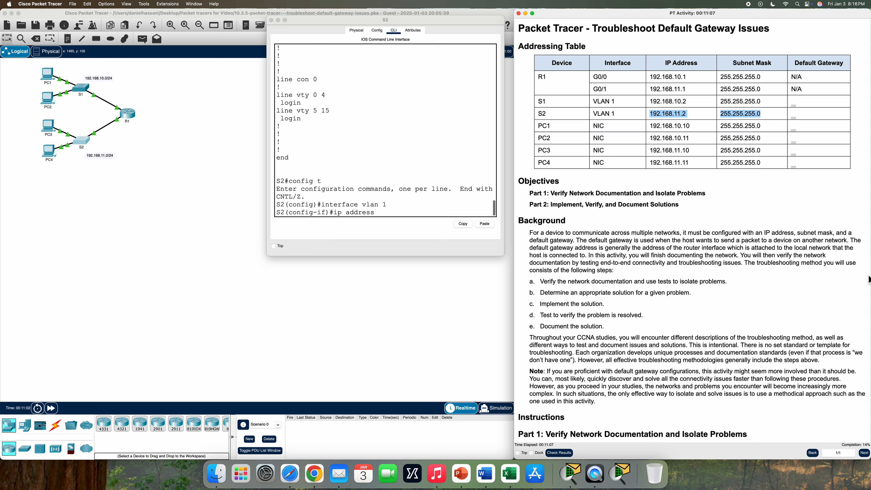
click(406, 215)
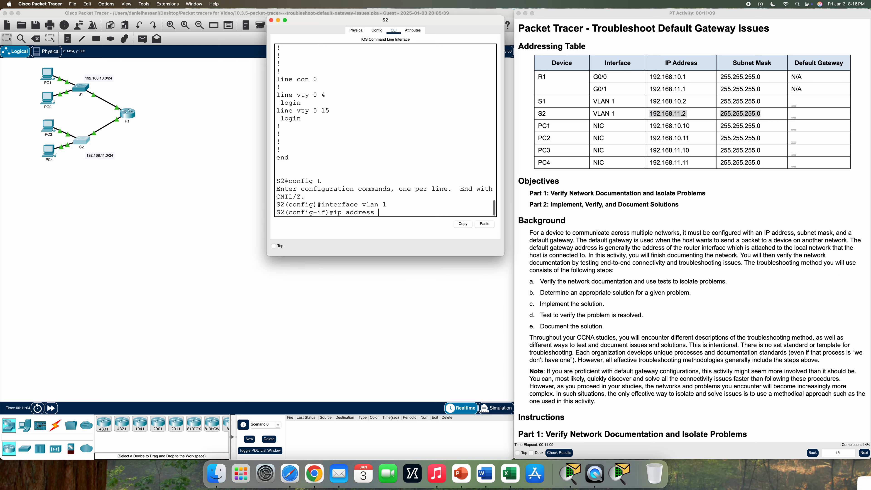
text(192.168.11.2 255.2)
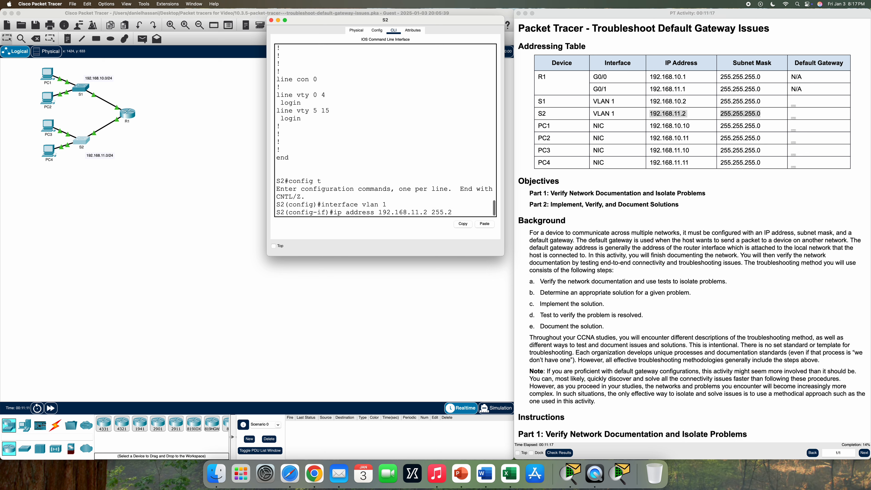
text(55.255.0)
key(Return)
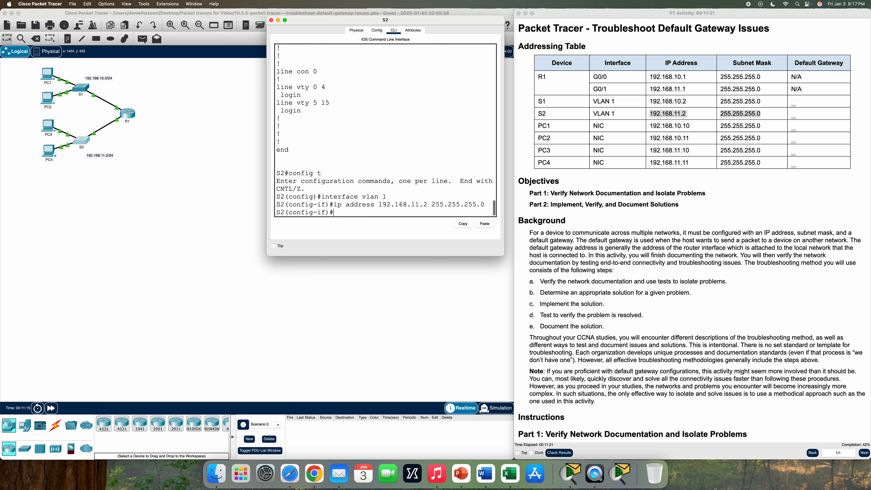
Enable S2's VLAN 1 interface with no shutdown and return to privileged EXEC mode with end.
text(no shutdown)
key(Return)
text(e)
key(Return)
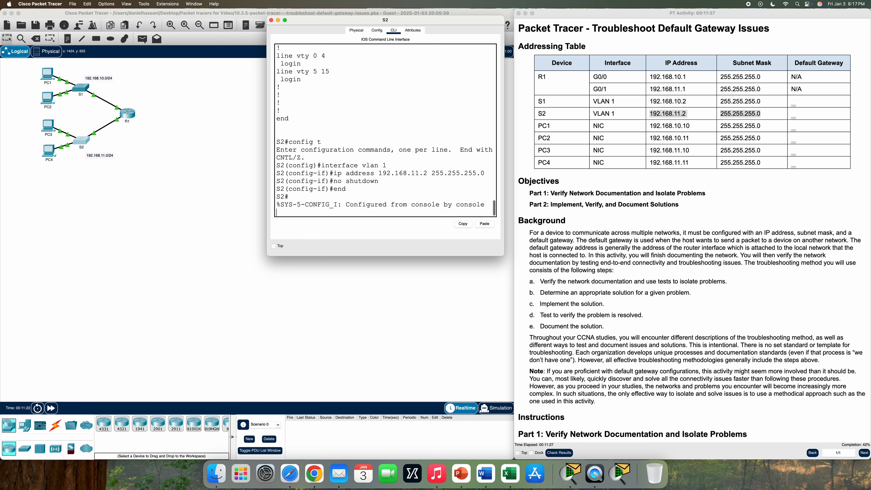
Display S2's running configuration with show run, check the Vlan1 IP address and default-gateway lines through to the end, and close S2.
key(Return)
text(show run)
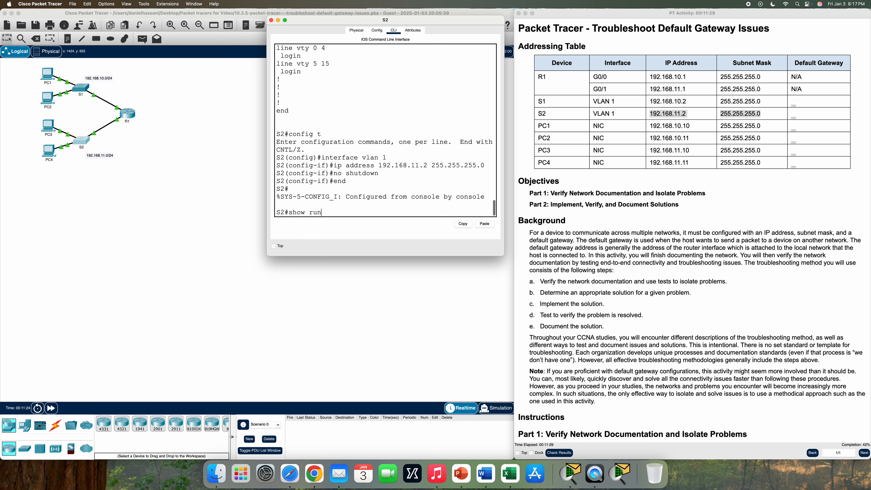
key(Return)
key(space)
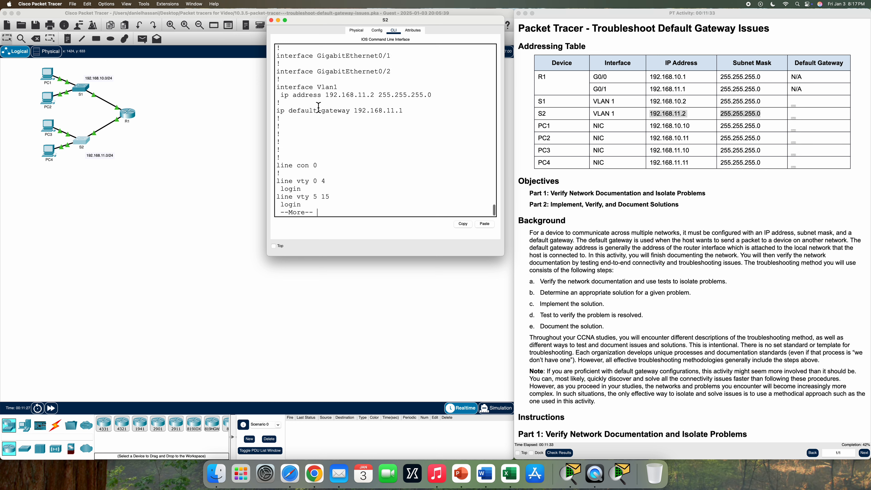
drag(289, 96, 440, 96)
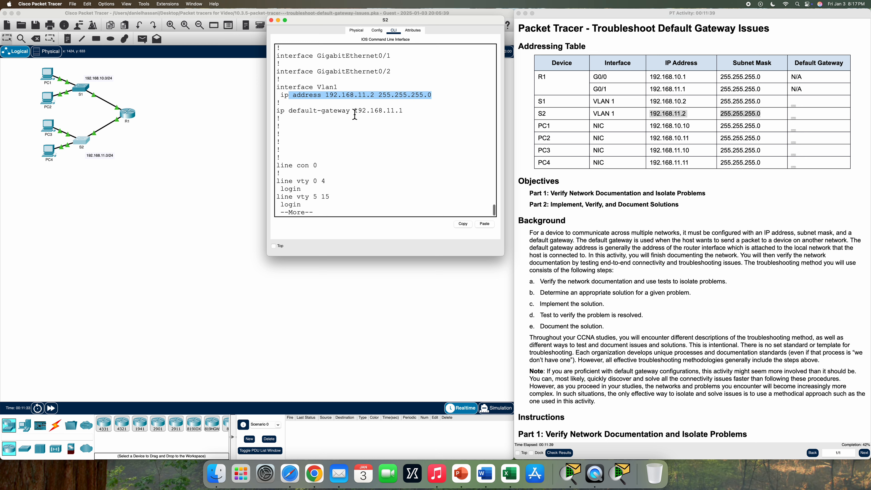
drag(355, 113, 411, 115)
click(365, 213)
key(space)
click(271, 20)
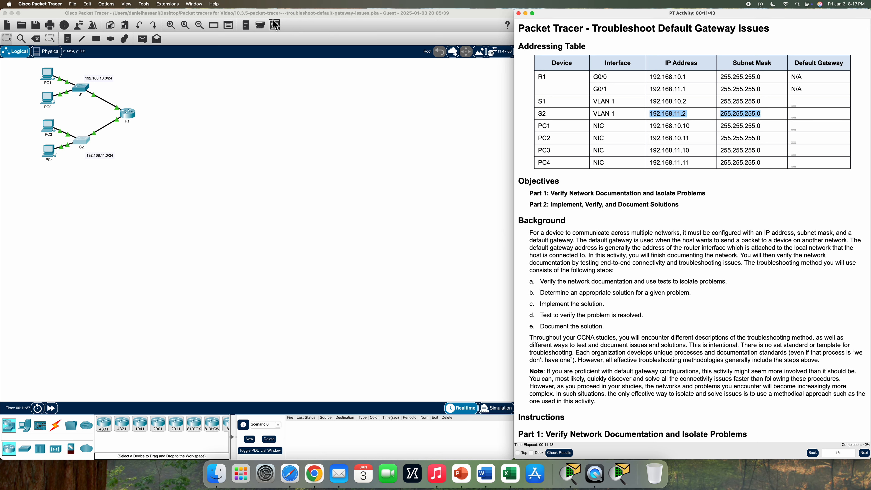
Ping S2 at 192.168.11.2 twice from PC1's command prompt.
click(50, 75)
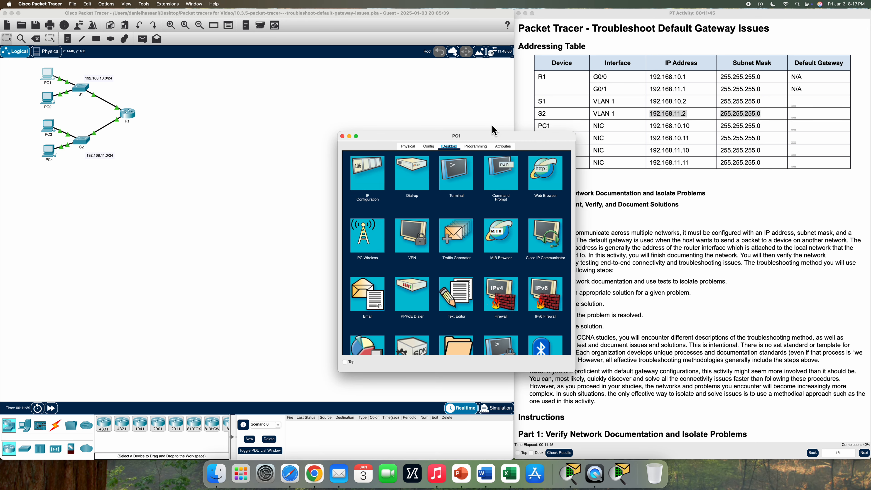
drag(494, 137, 420, 60)
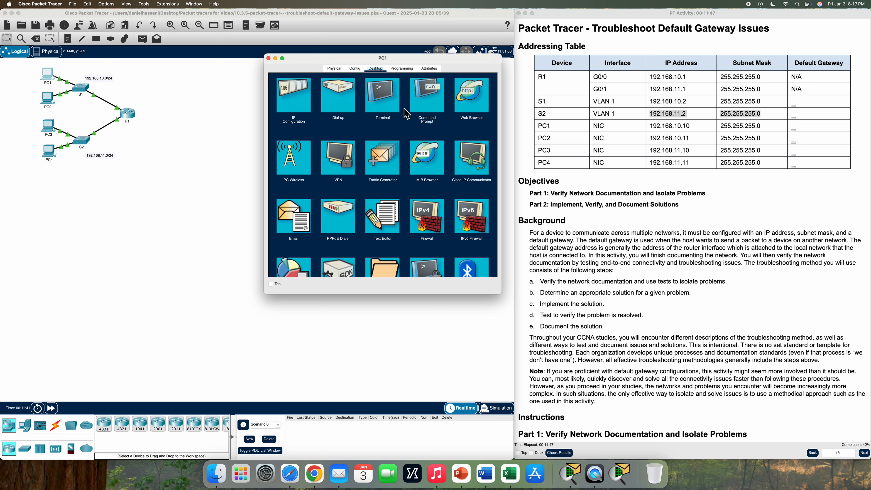
click(442, 103)
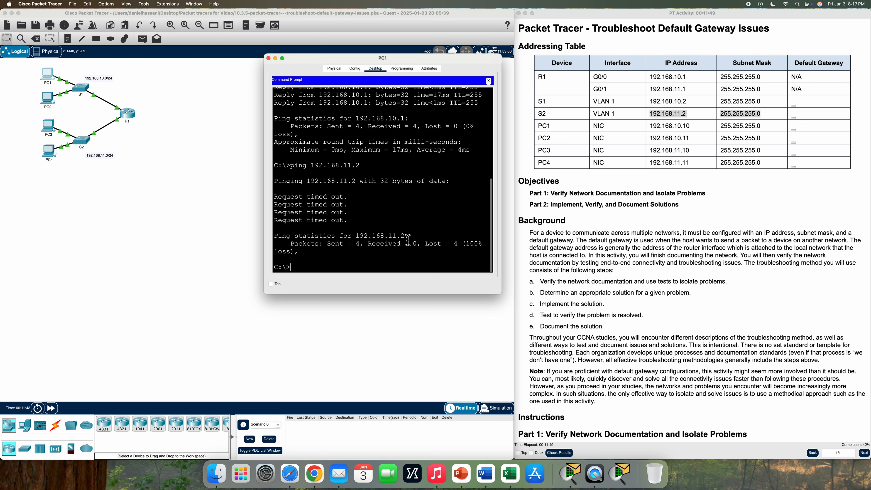
key(Up)
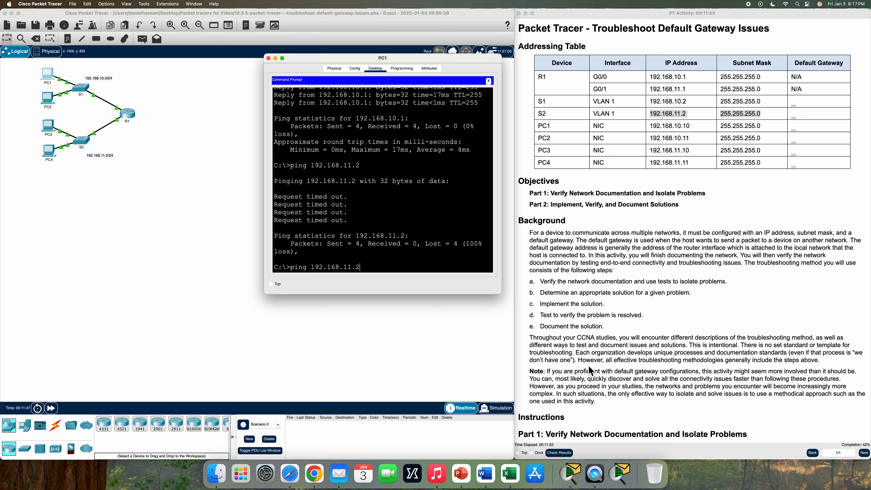
key(Return)
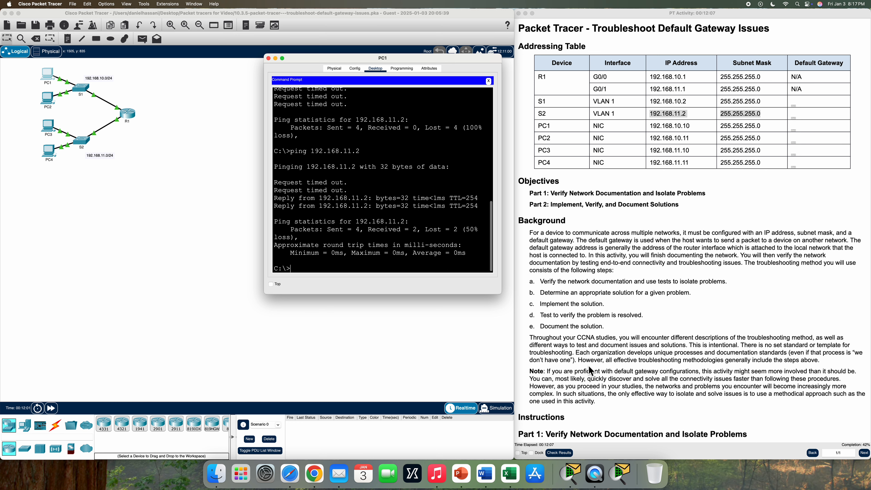
key(Up)
key(Return)
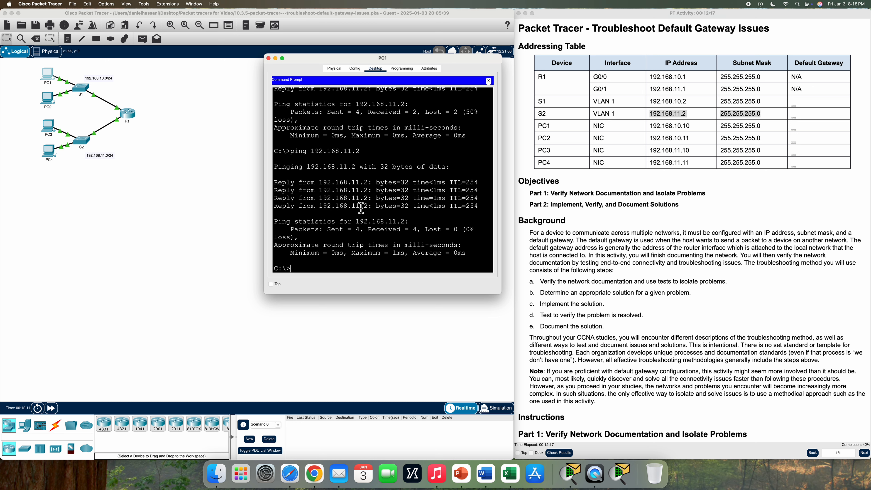
Ping PC3 at 192.168.11.10 and PC4 at 192.168.11.11 from PC1, and close PC1's window.
text(ping)
text(192.168.11.10)
key(Return)
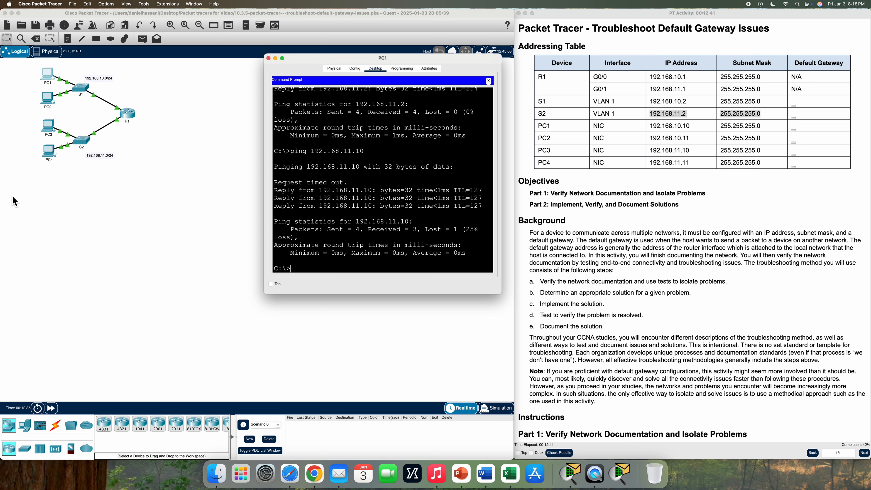
text(ping 192.168.11.11)
key(Return)
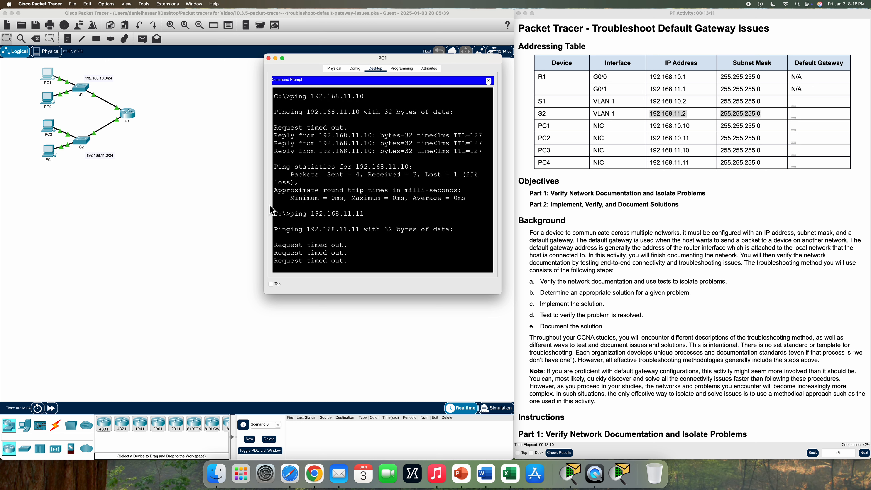
click(268, 58)
Open PC4's IP configuration and compare its IPv4 address and subnet mask with PC4's row in the Addressing Table.
click(48, 151)
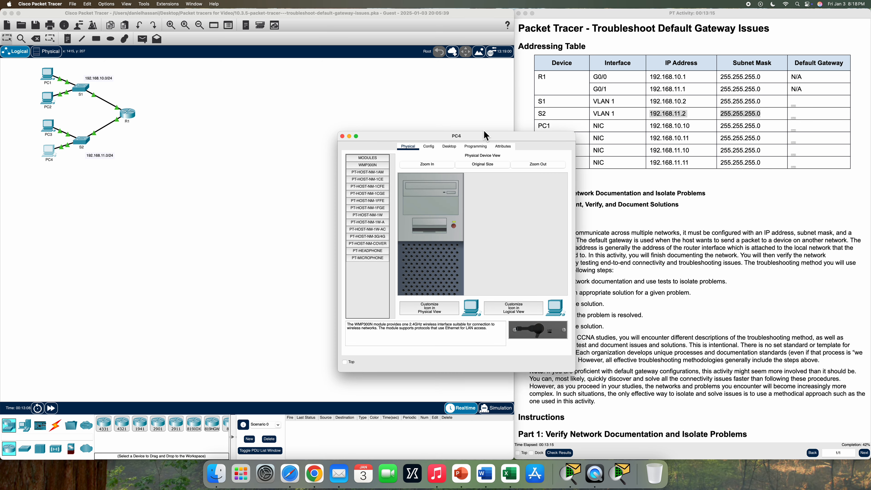
drag(484, 133, 420, 23)
click(381, 33)
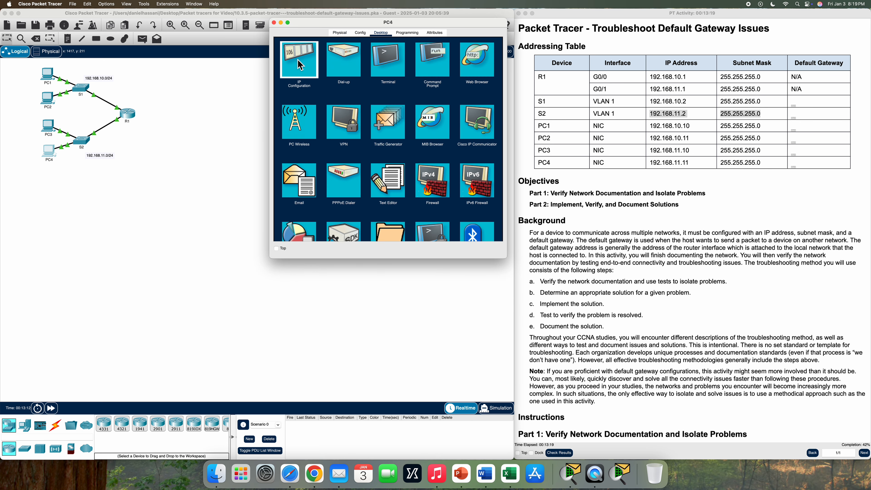
click(299, 63)
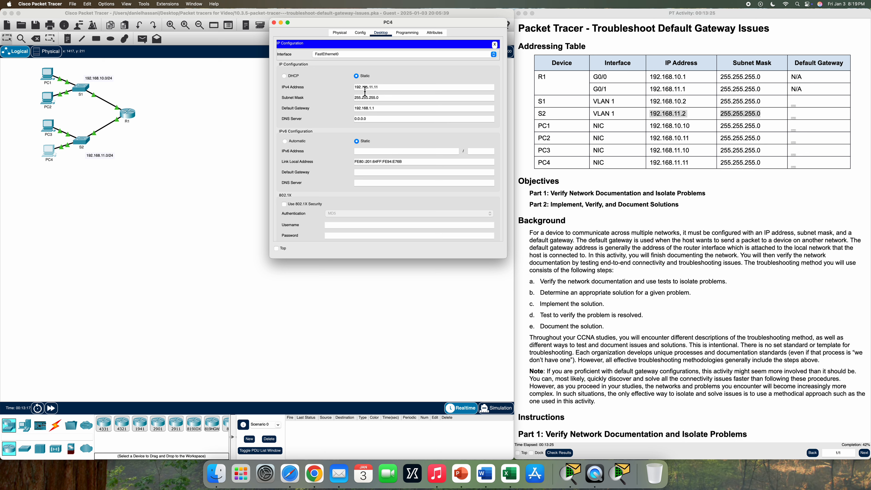
drag(653, 164, 766, 167)
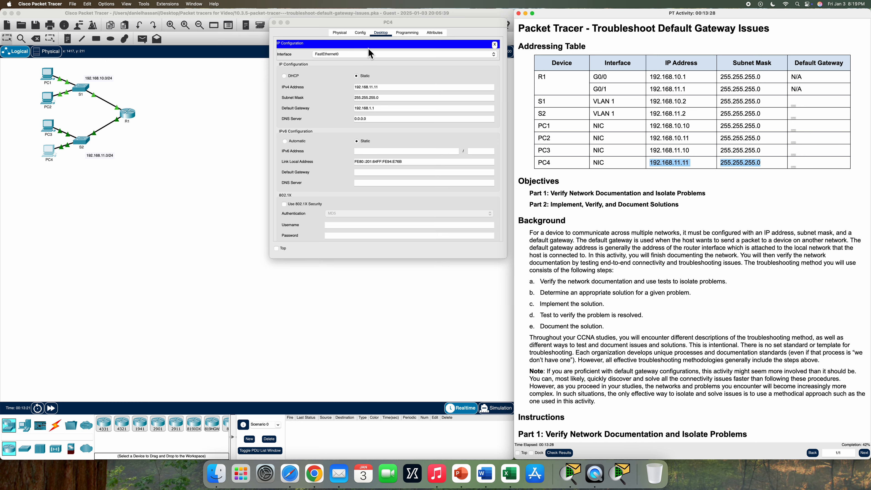
scroll(391, 104, down, 1)
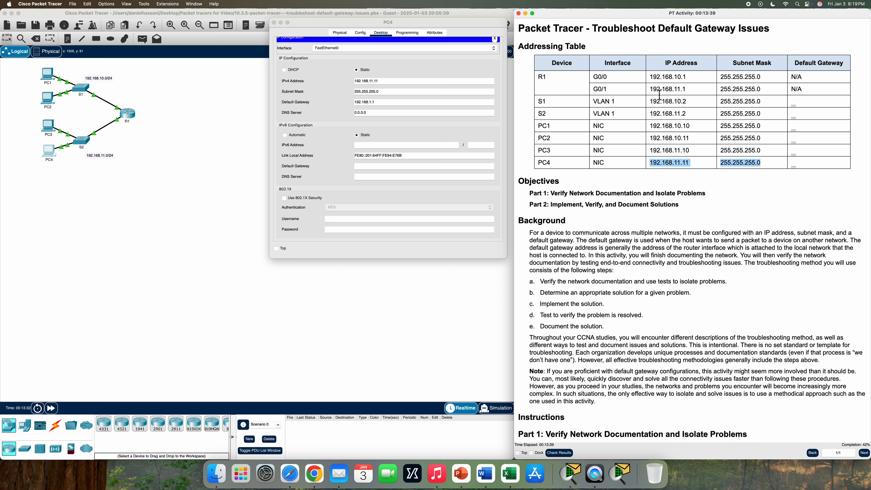
Set PC4's default gateway to 192.168.11.1, matching R1's G0/1 address in the Addressing Table, and close PC4's window.
drag(653, 90, 694, 98)
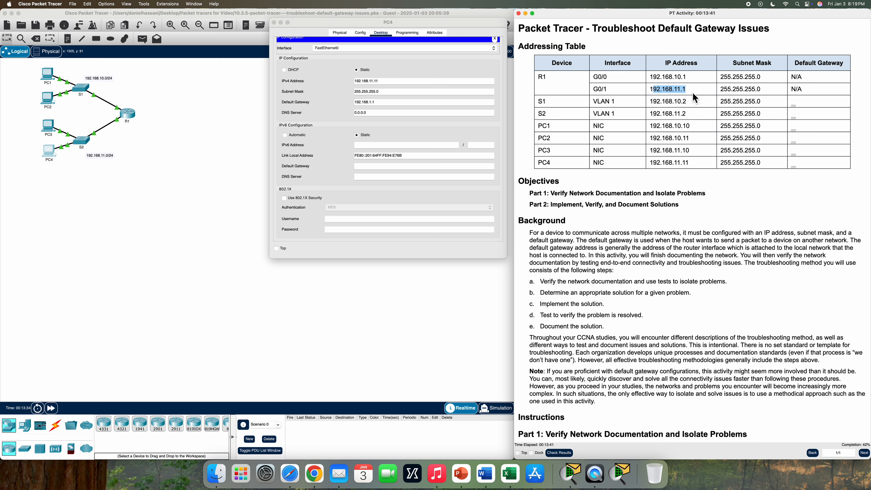
click(372, 102)
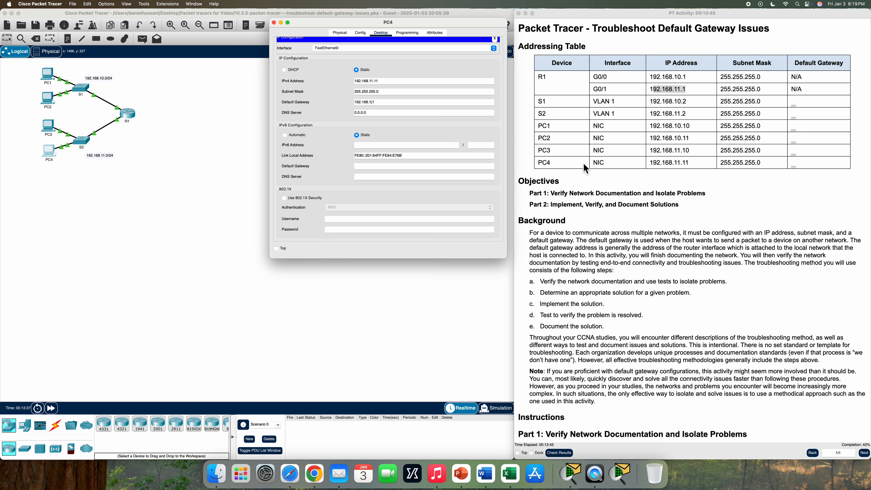
text(1)
click(274, 22)
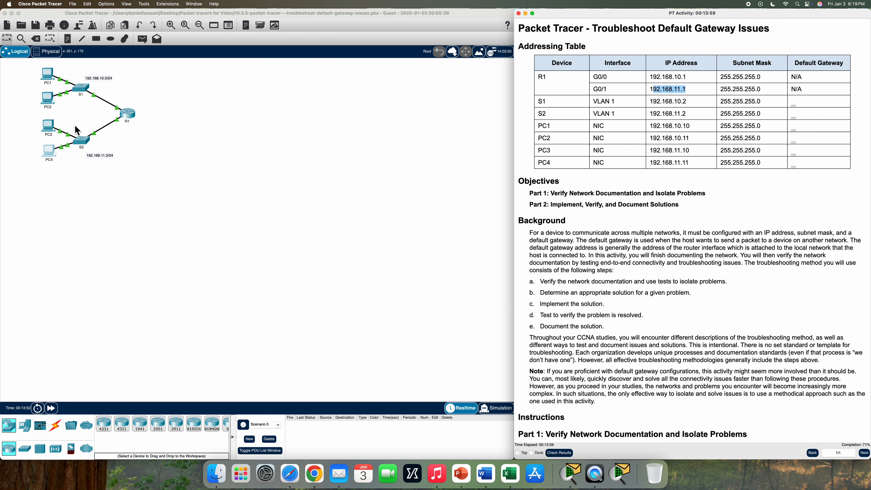
click(270, 159)
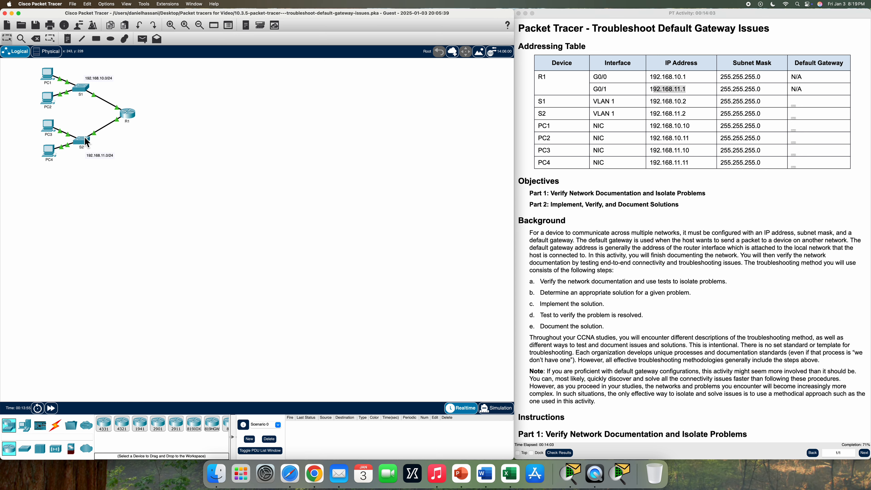
Open the command-line interface of switch S1 and enter privileged EXEC mode with enable.
click(84, 94)
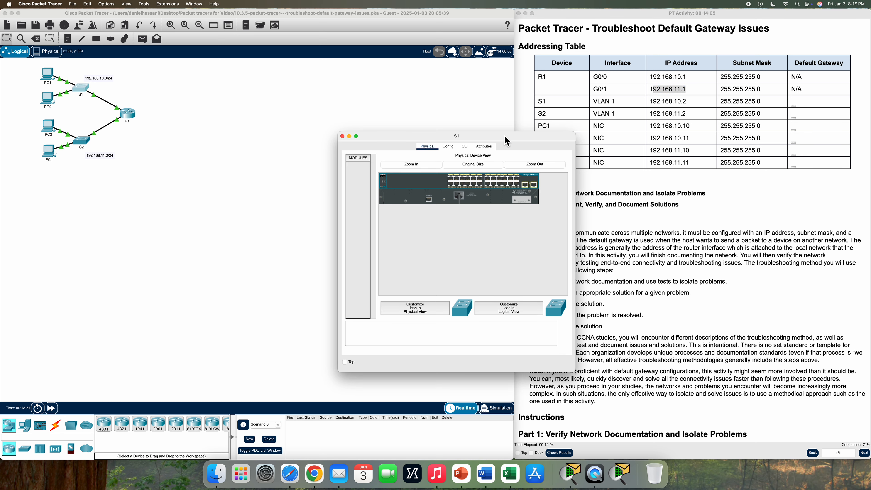
drag(509, 141, 434, 24)
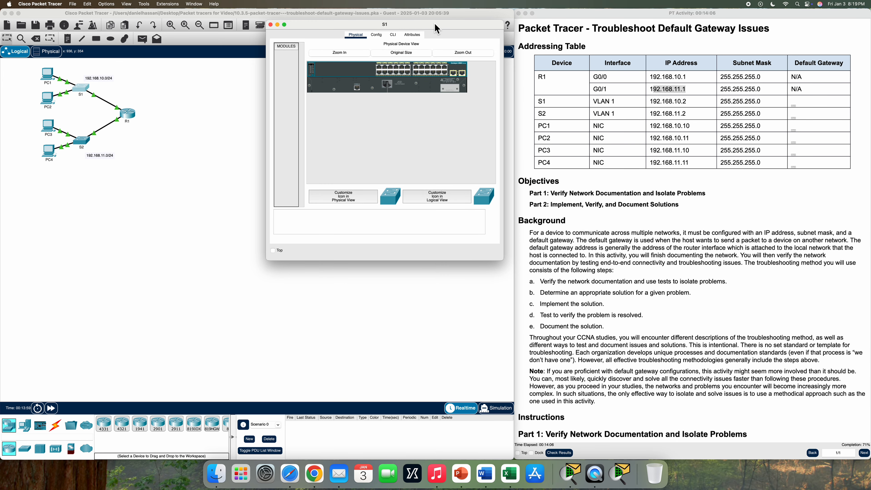
click(394, 34)
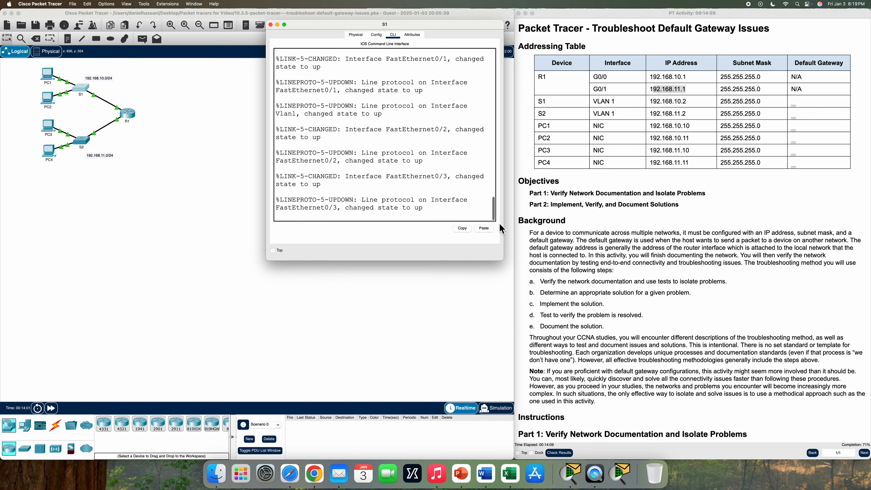
click(431, 148)
key(Return)
text(enable)
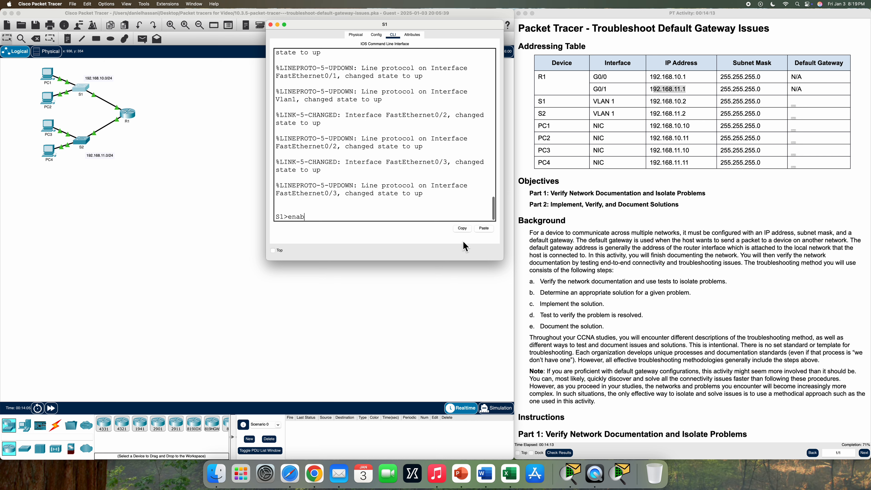
key(Return)
Display S1's running configuration with show run and examine the Vlan1 address and whether a default gateway is configured.
text(show run)
key(Return)
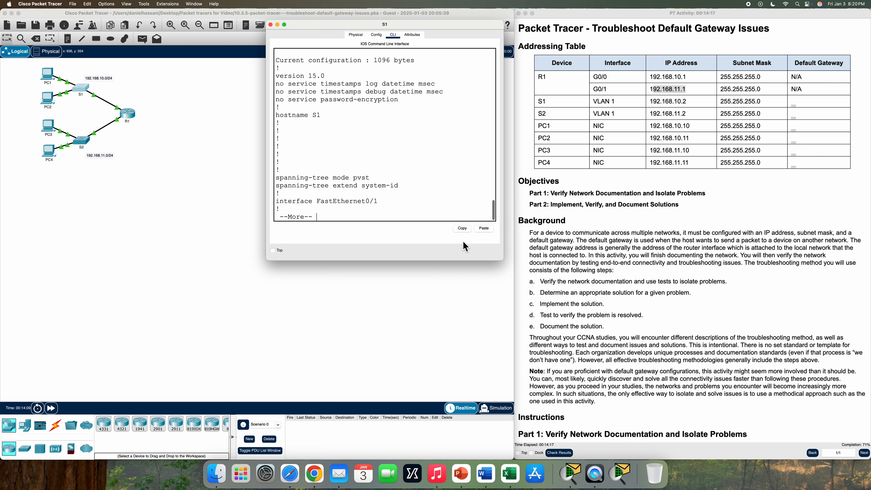
key(space)
key(space)
key(space)
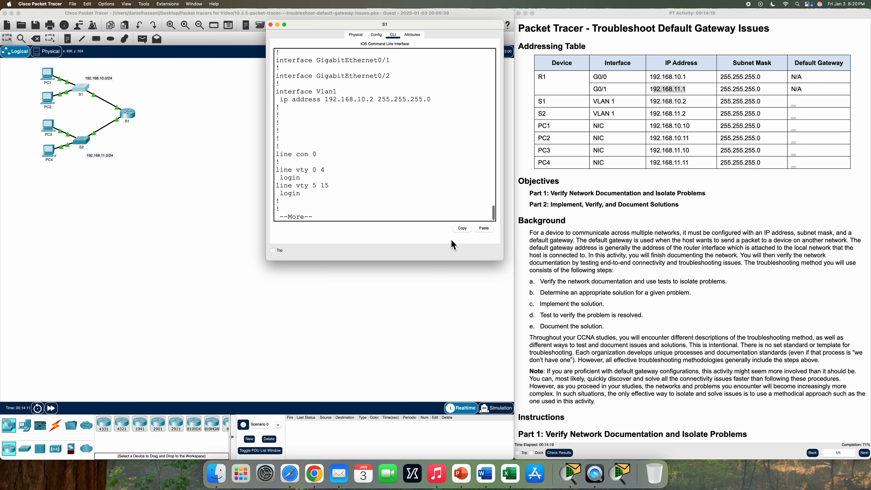
scroll(436, 182, up, 3)
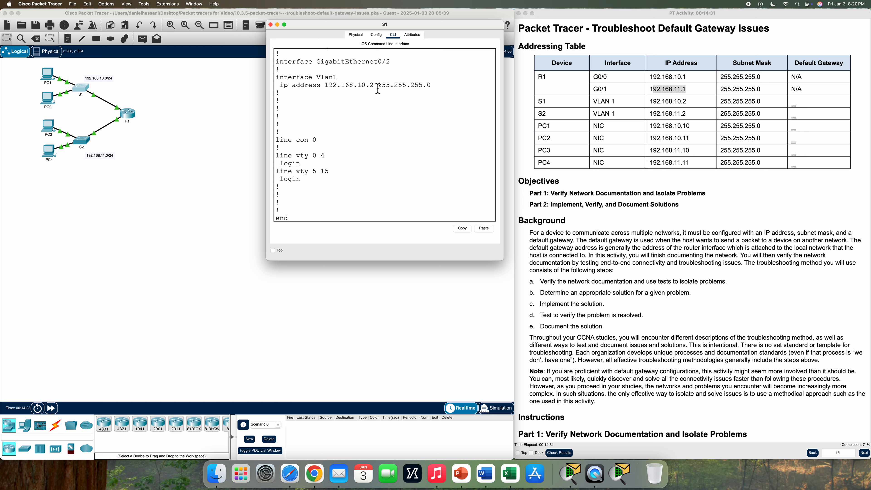
drag(377, 88, 399, 90)
scroll(327, 202, down, 2)
Configure S1's default gateway with ip default-gateway 192.168.10.1 in global configuration mode, and return to privileged EXEC mode with end.
click(305, 218)
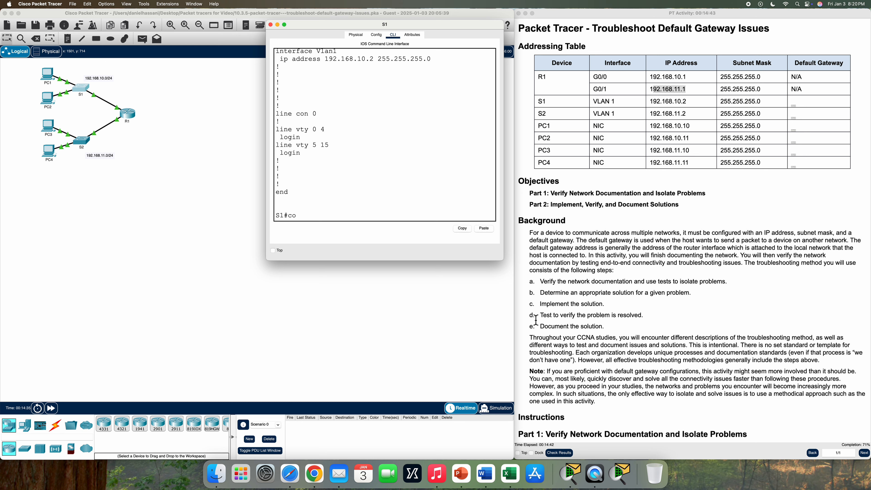
text(config t)
key(Return)
text(ig)#ip default)
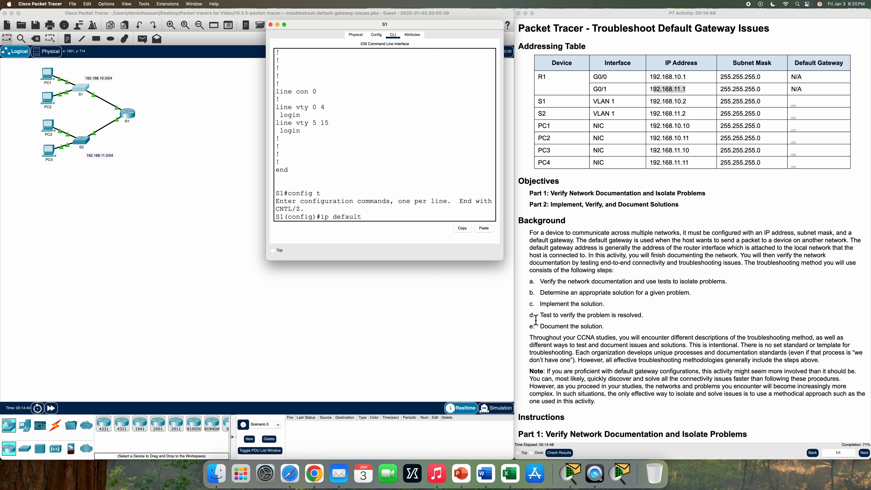
text(-gateway 192.168.10.1)
key(Return)
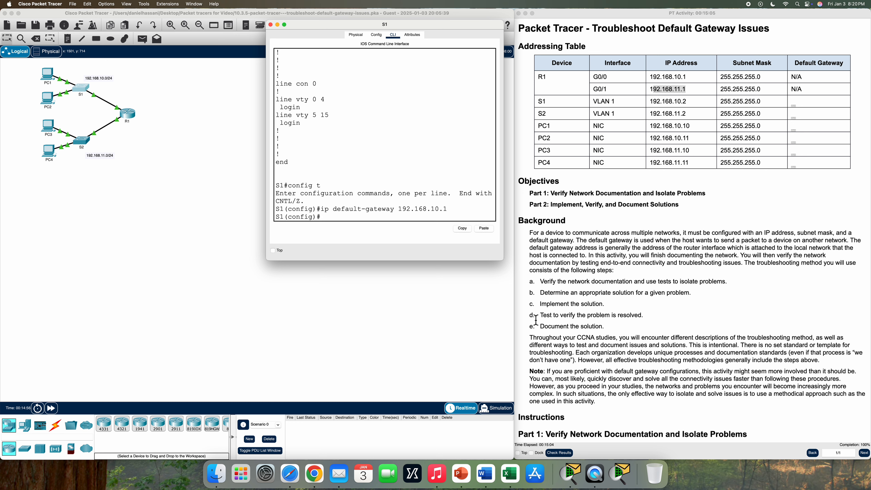
text(end)
key(Return)
Display S1's running configuration again with show run and page to the Vlan1 and default-gateway lines to verify them.
key(Return)
text(sh)
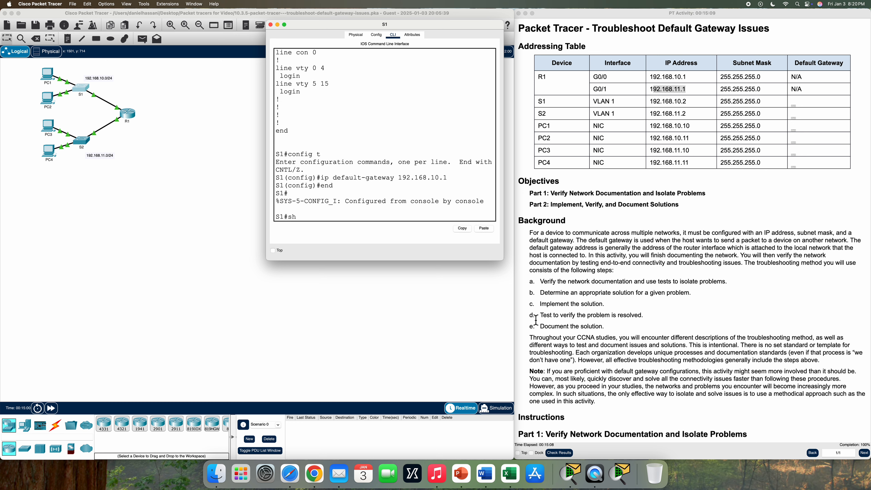
text(ow run)
key(Return)
key(space)
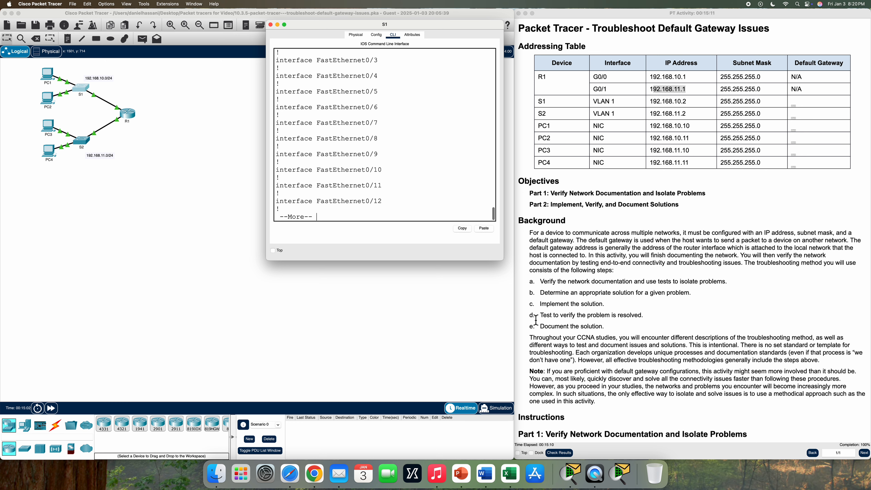
key(space)
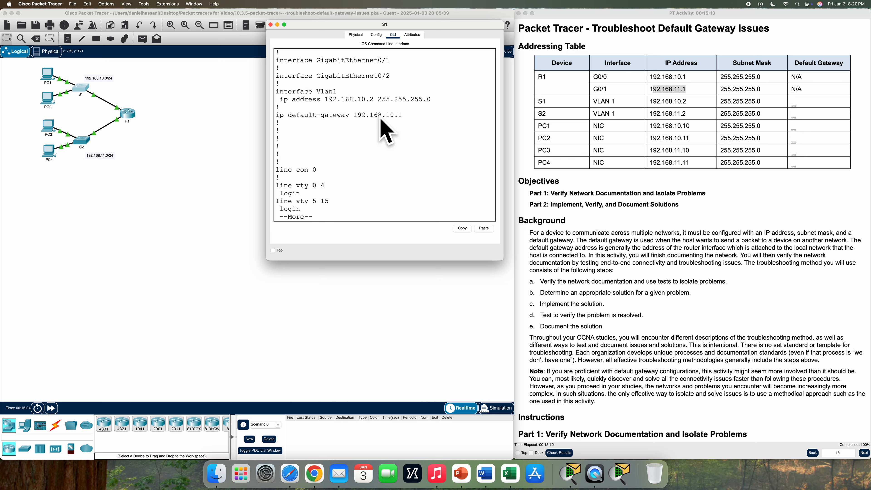